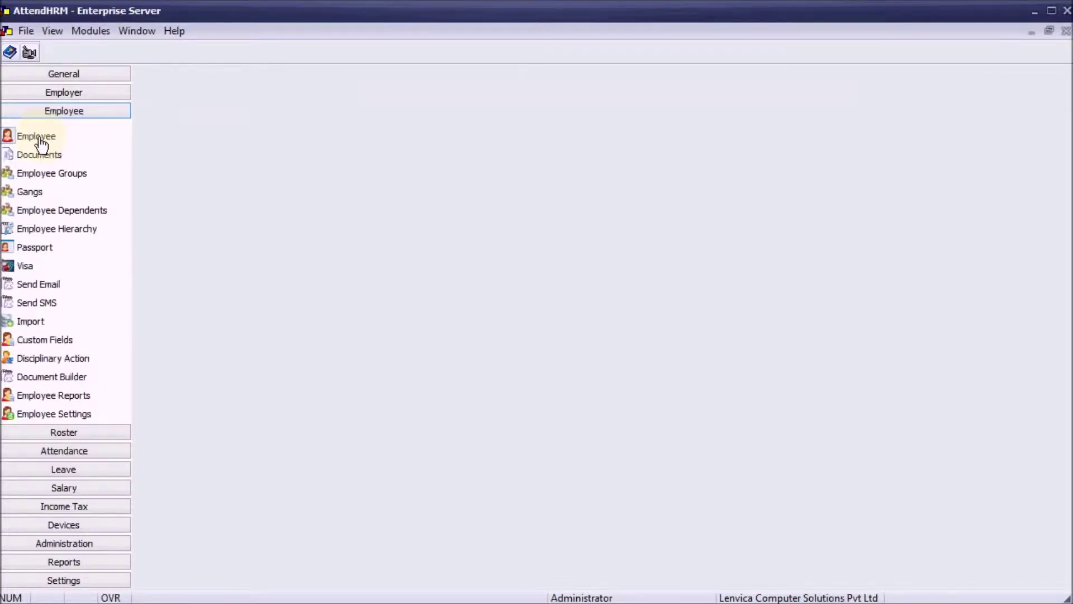
Open the employee list and check the saved reports, keeping Active Employees selected.
left_click(38, 136)
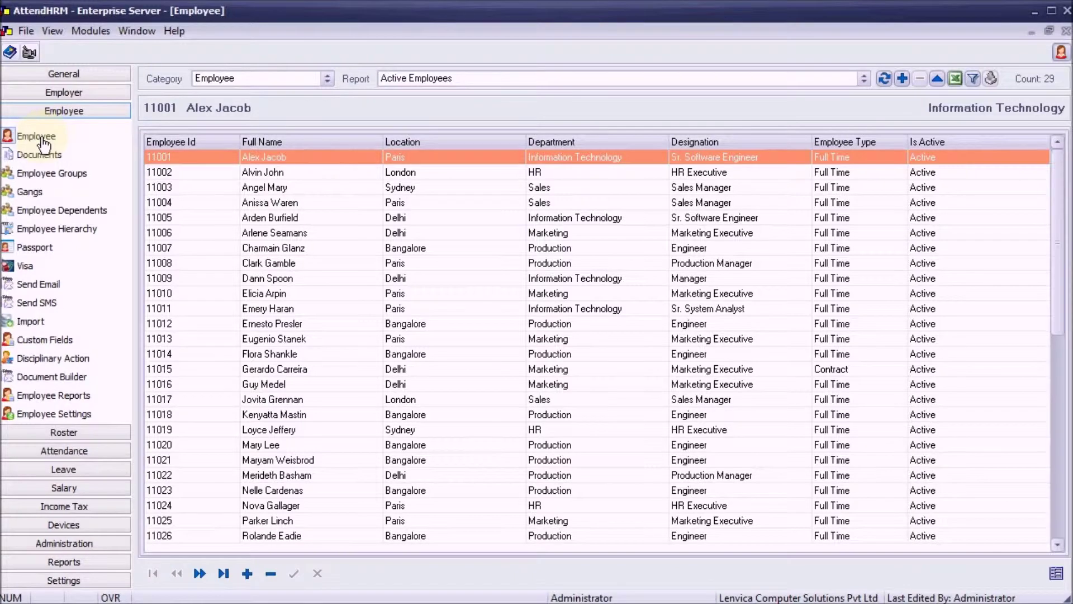
left_click(866, 79)
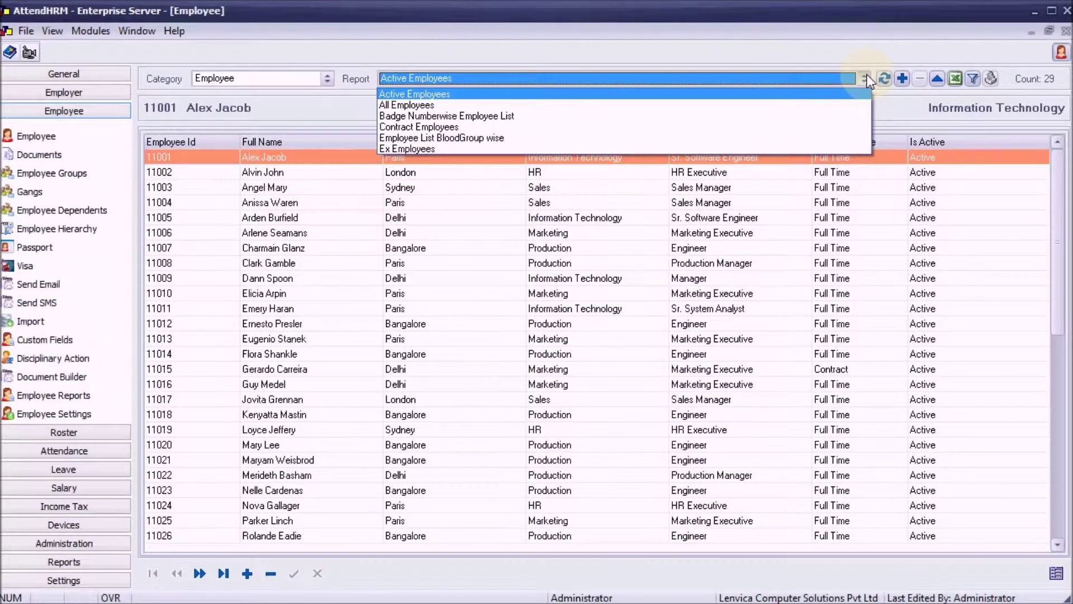
left_click(867, 78)
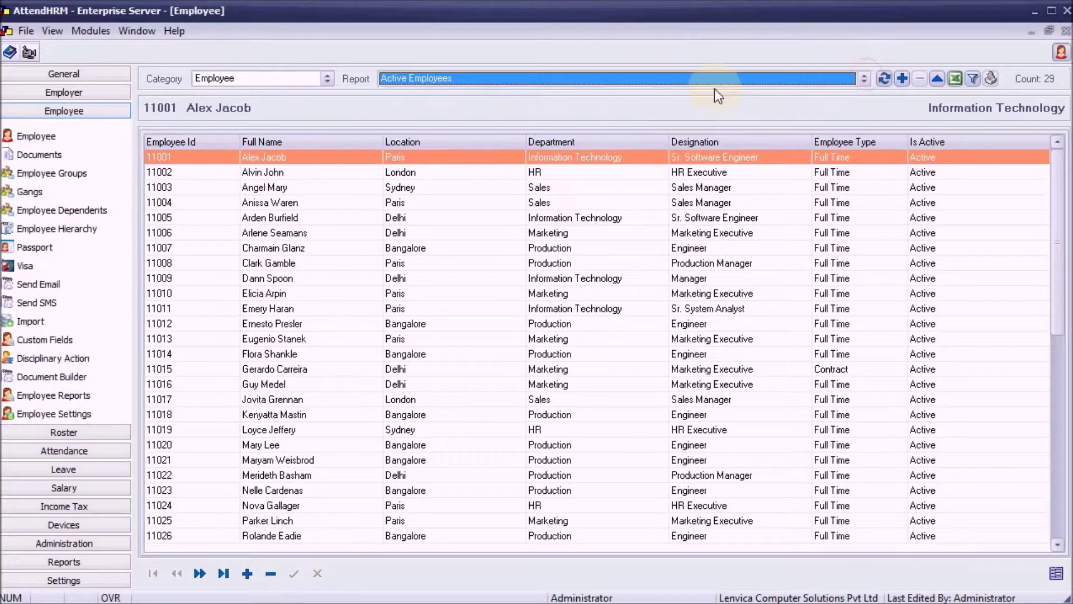
Glance at the email wizard, then return to the employee list and start a new custom report.
left_click(44, 287)
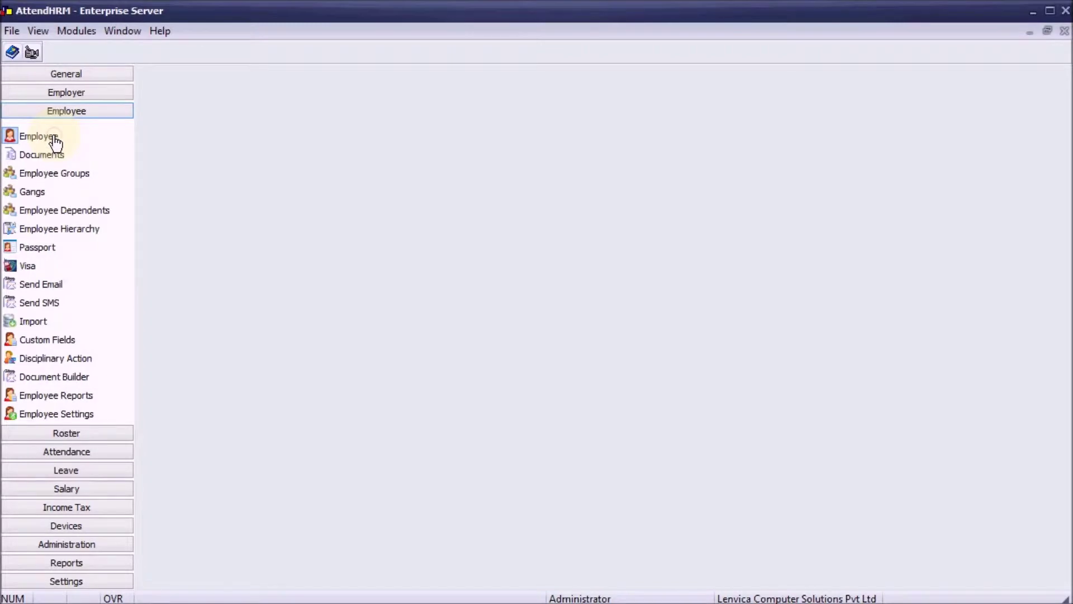
left_click(55, 140)
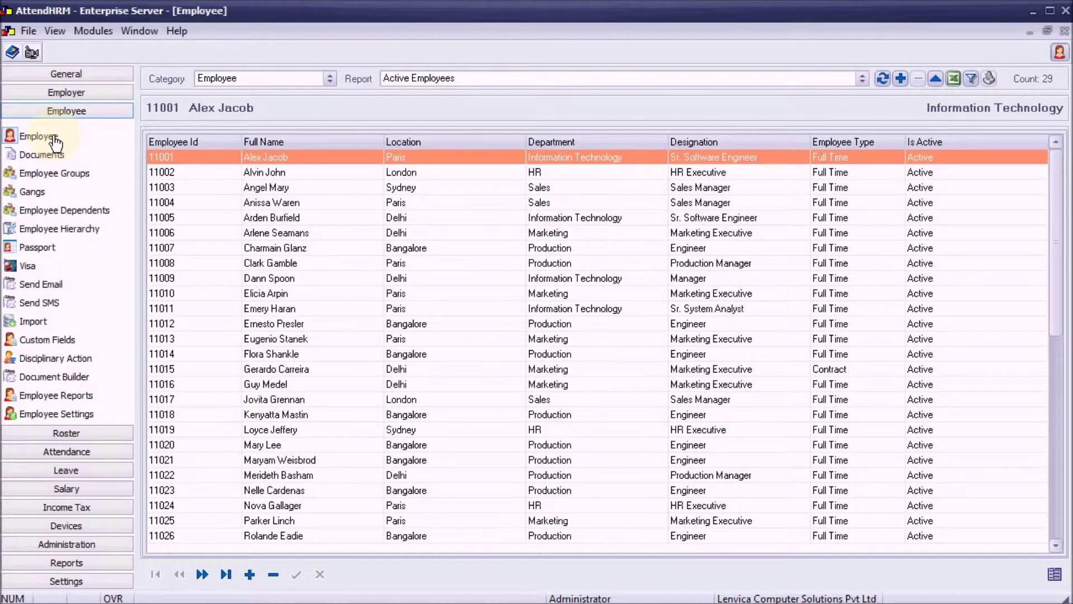
left_click(900, 79)
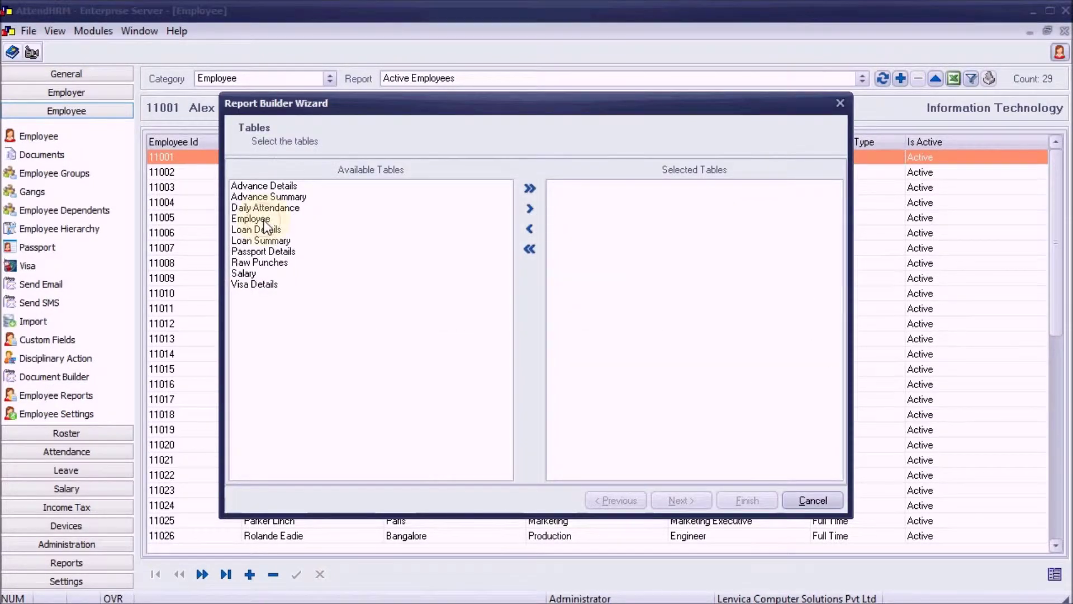
Base the new report on the Employee and Daily Attendance tables.
double_click(264, 219)
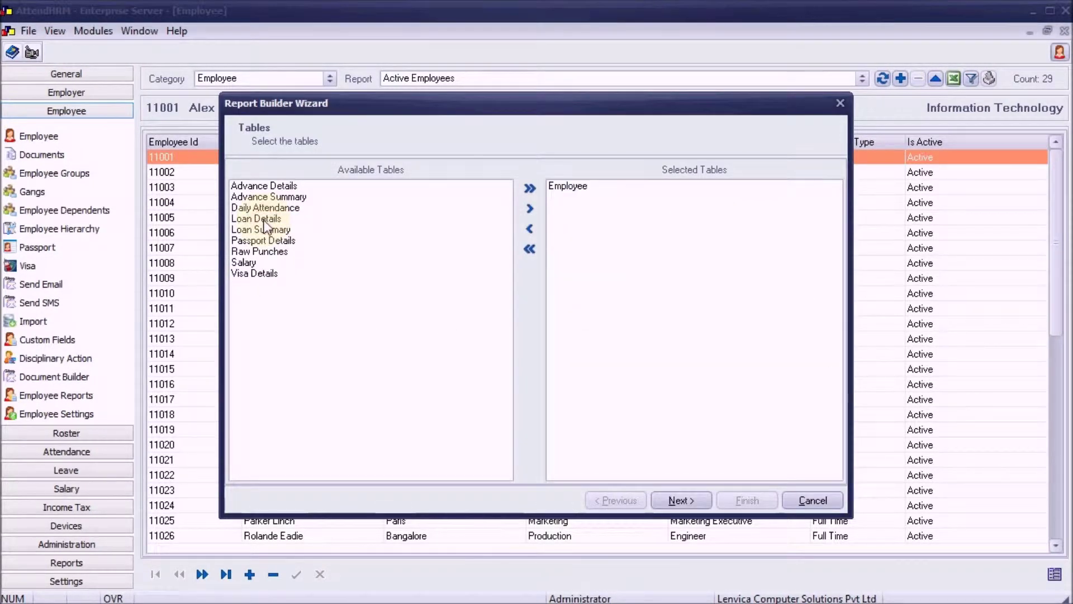
double_click(267, 208)
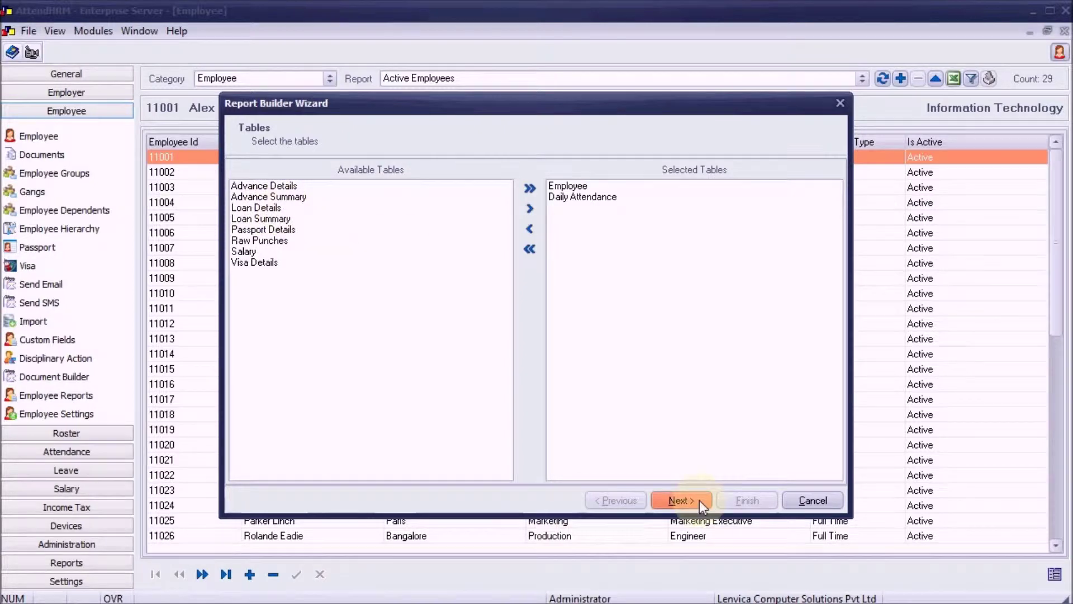
left_click(680, 500)
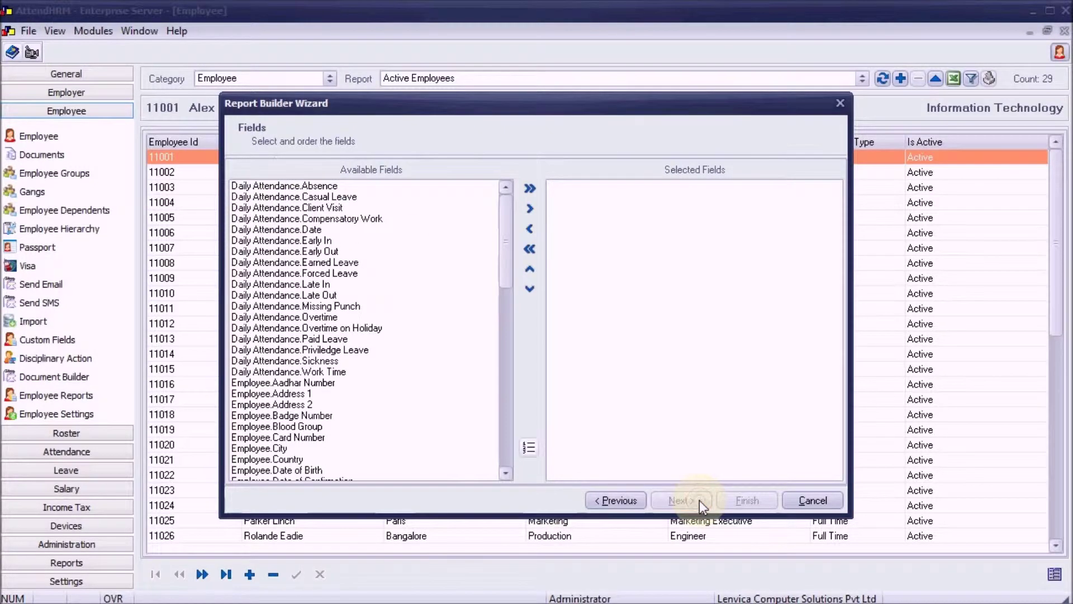
Select Employee Id, Full Name and other employee fields plus Daily Attendance Absence and Date.
scroll(312, 336, "down", 7)
double_click(302, 361)
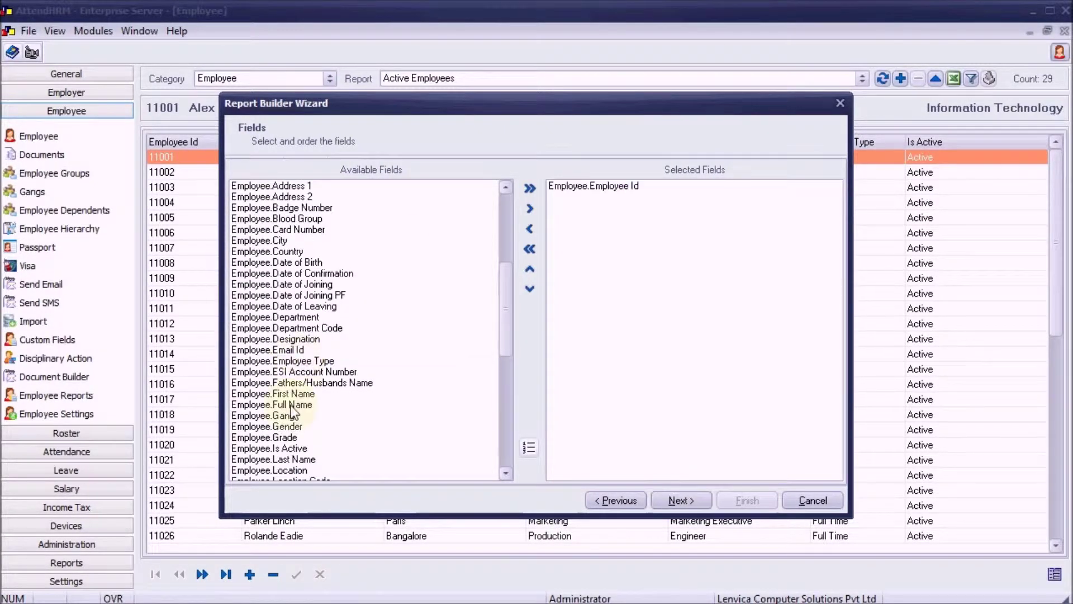
double_click(291, 405)
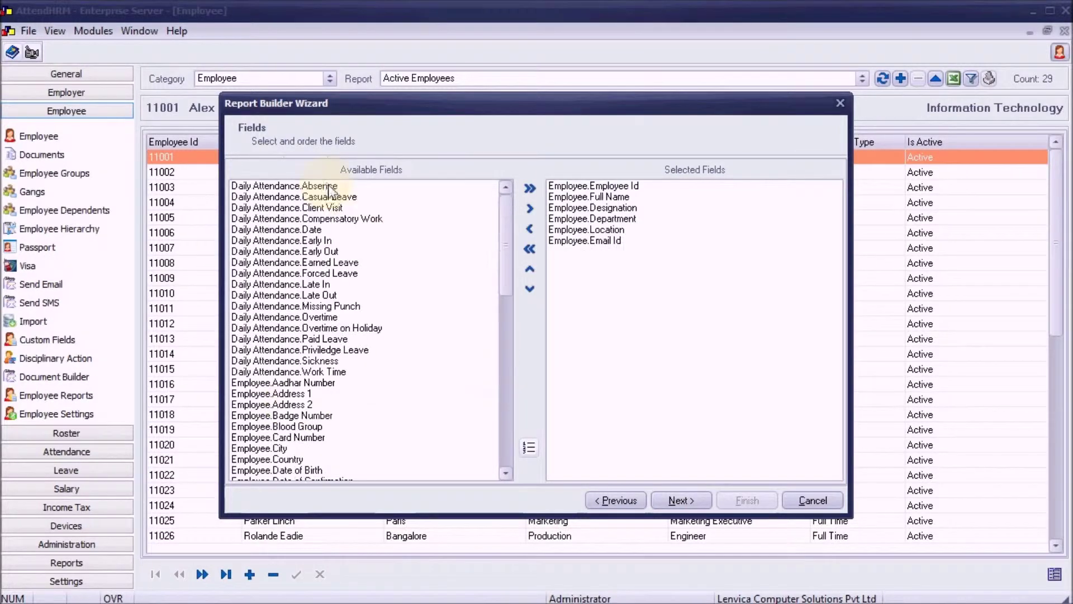
double_click(319, 185)
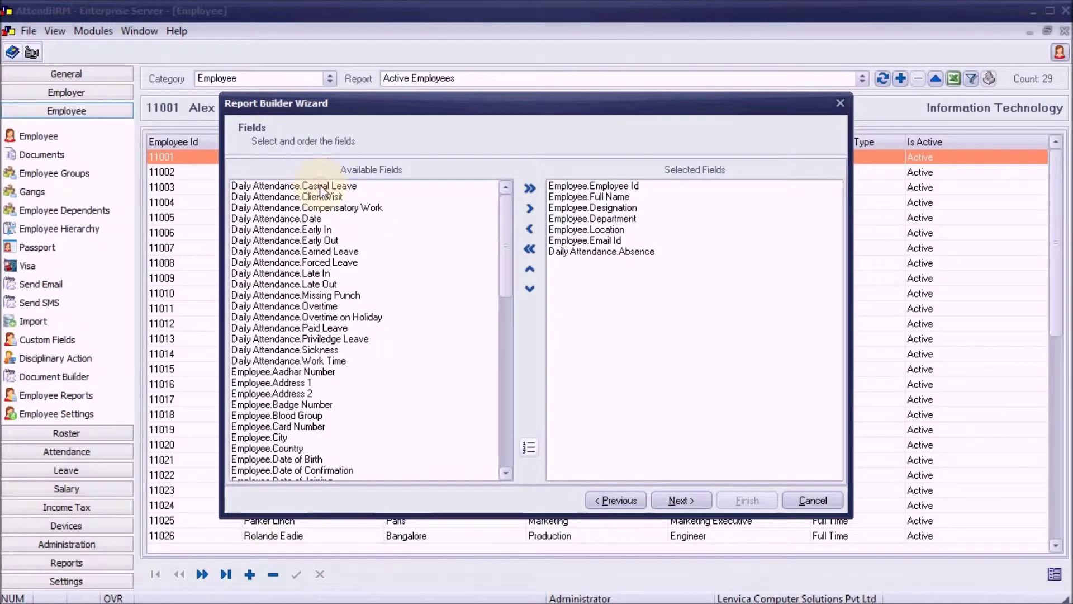
double_click(317, 220)
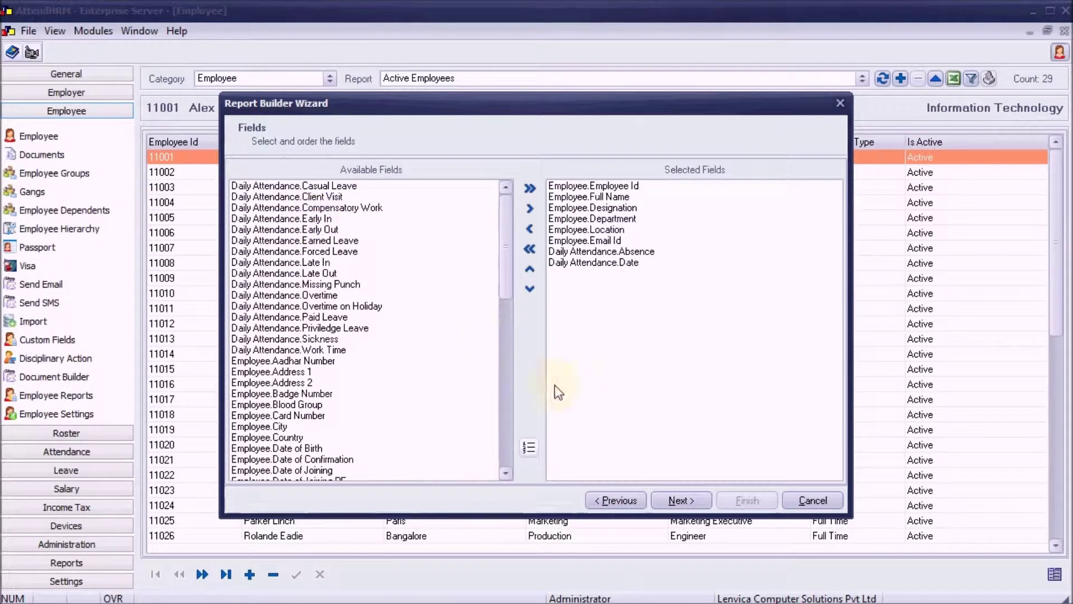
left_click(680, 498)
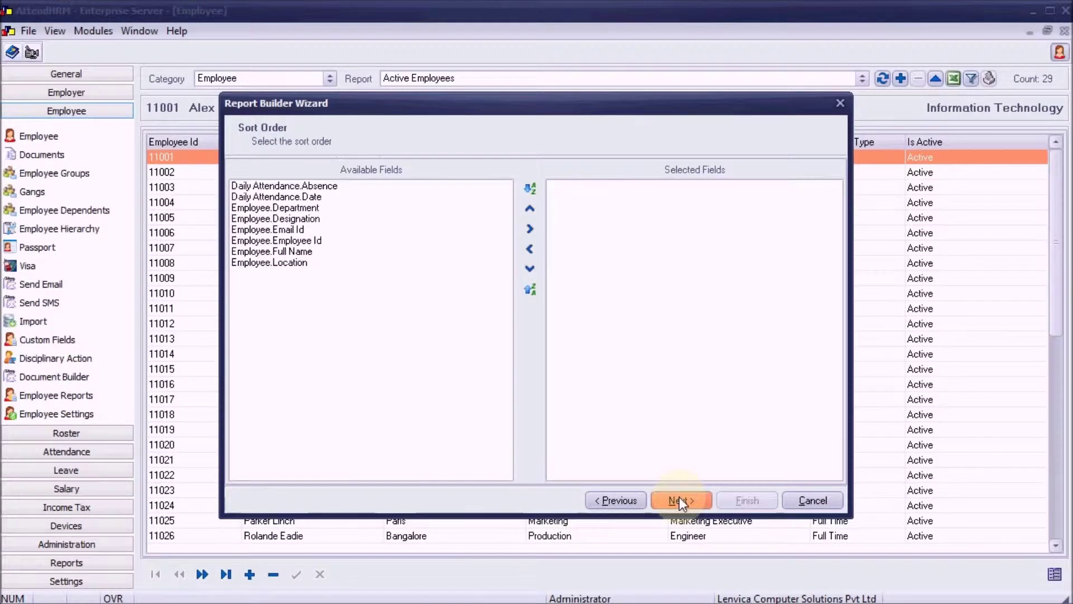
Sort by Employee Id and filter Daily Attendance Date between 01-08-2018 and 31-08-2018.
double_click(310, 241)
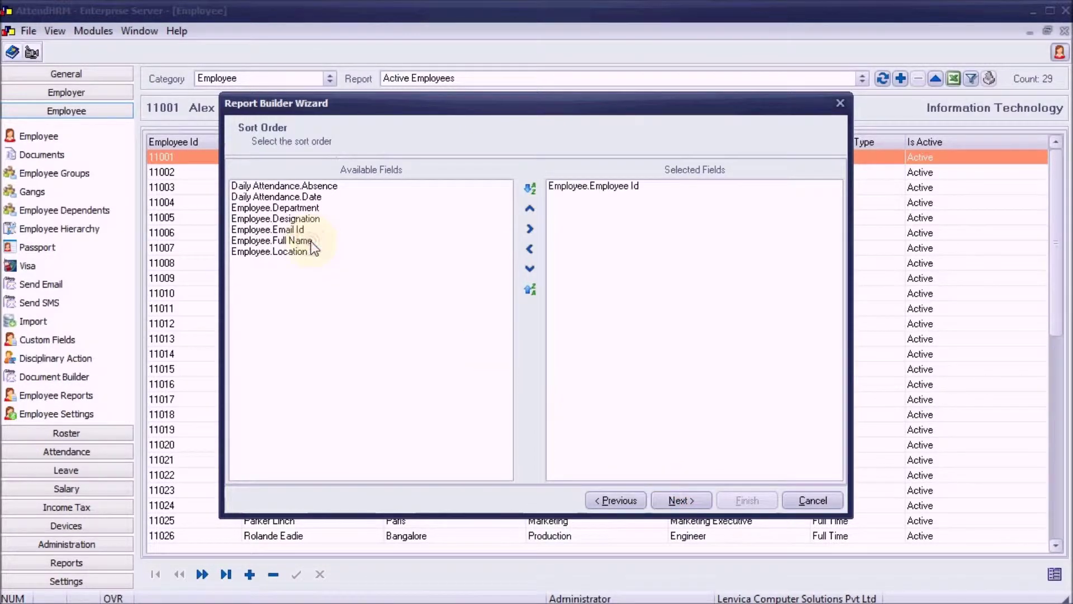
left_click(699, 498)
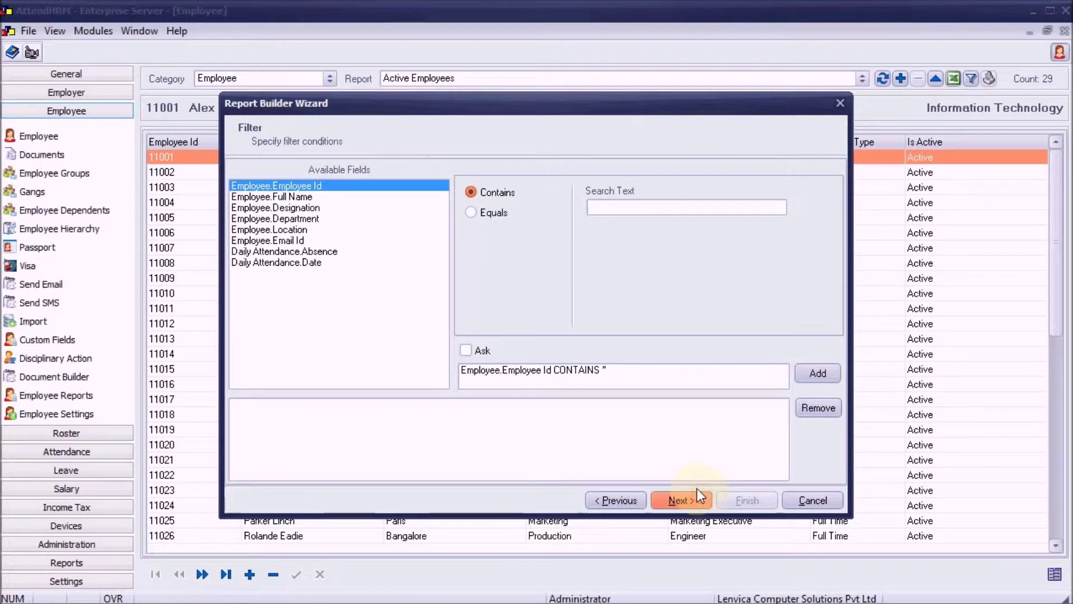
left_click(315, 264)
left_click(509, 213)
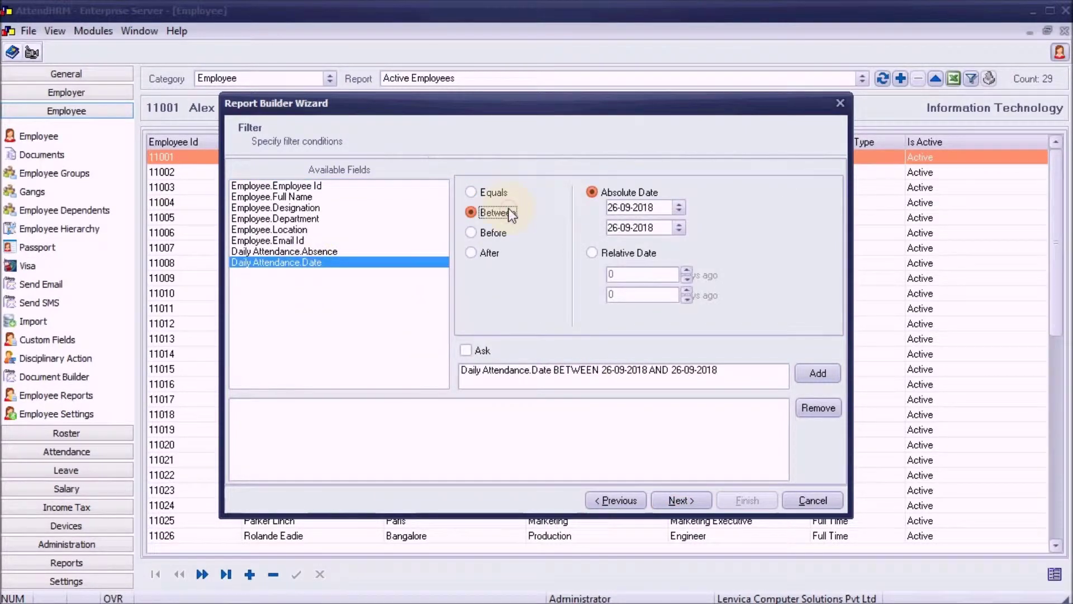
left_click(679, 208)
left_click(719, 263)
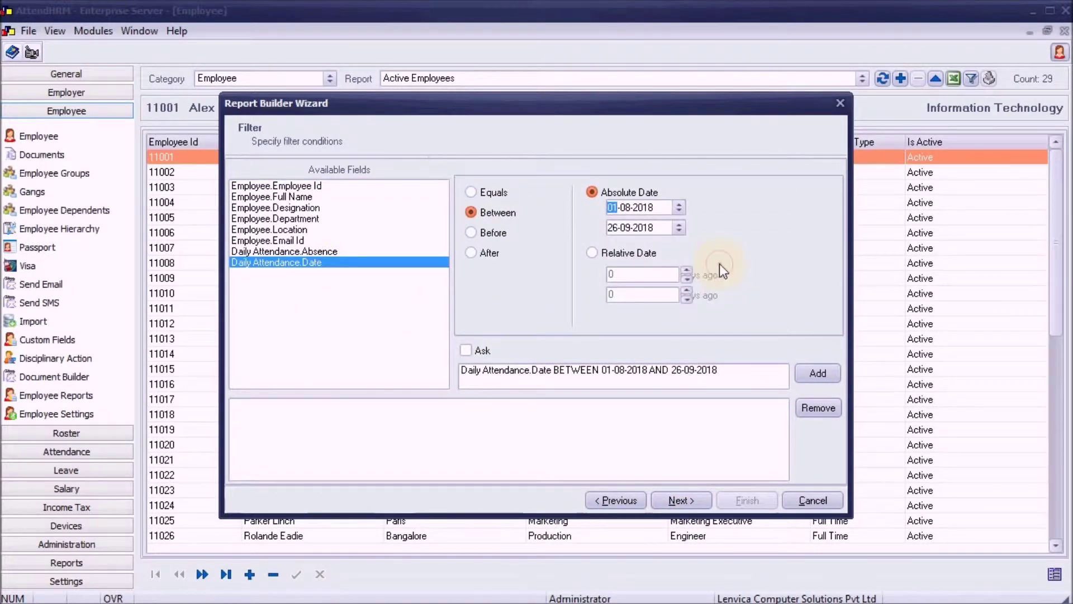
left_click(678, 227)
left_click(766, 337)
left_click(806, 369)
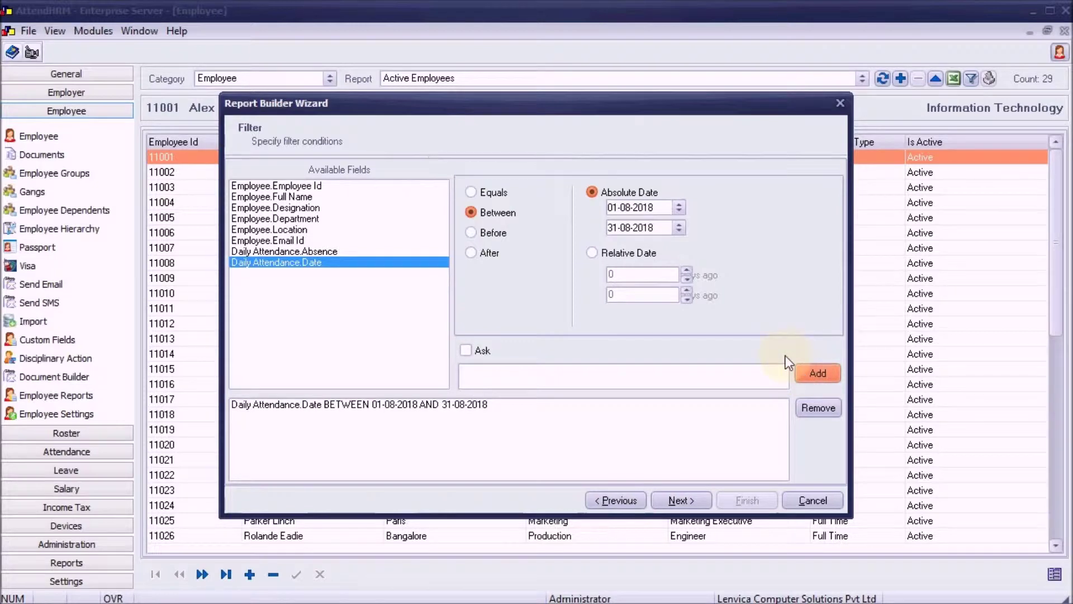
Add a filter keeping only records with Absence greater than 0.
left_click(327, 253)
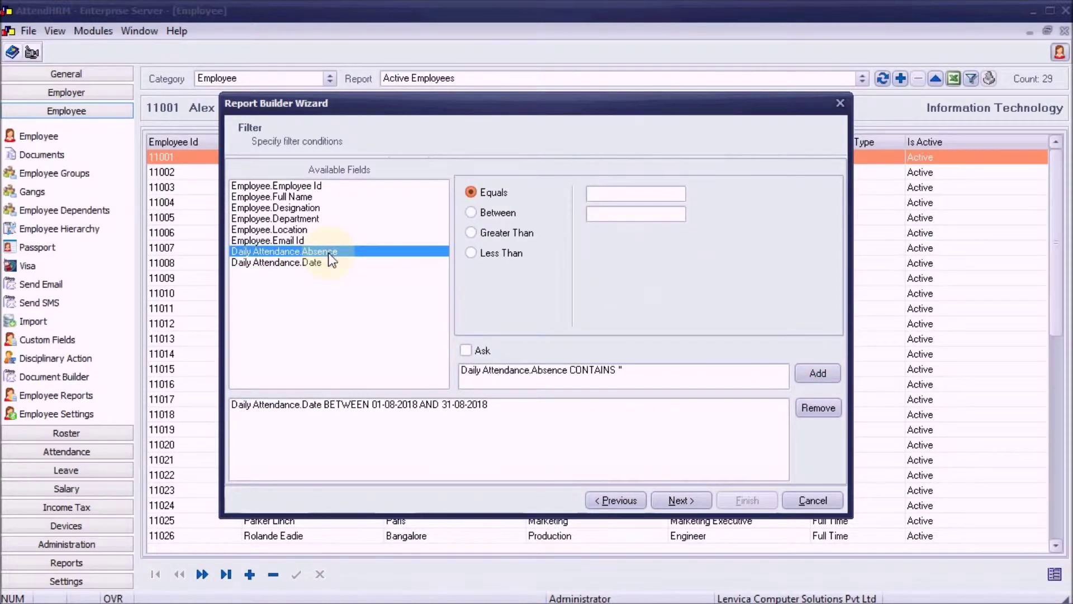
left_click(473, 231)
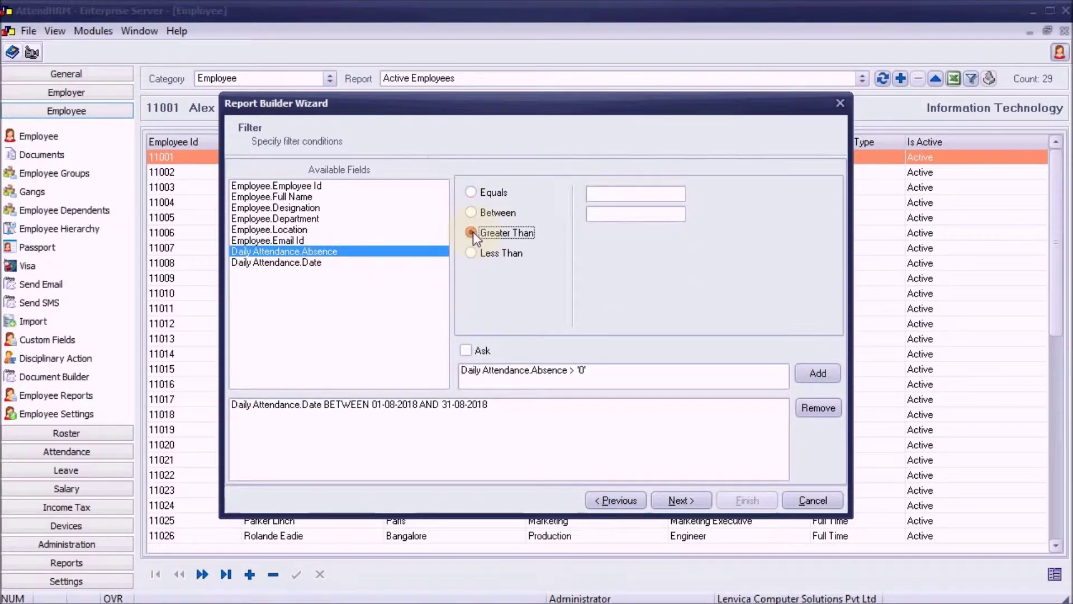
left_click(817, 369)
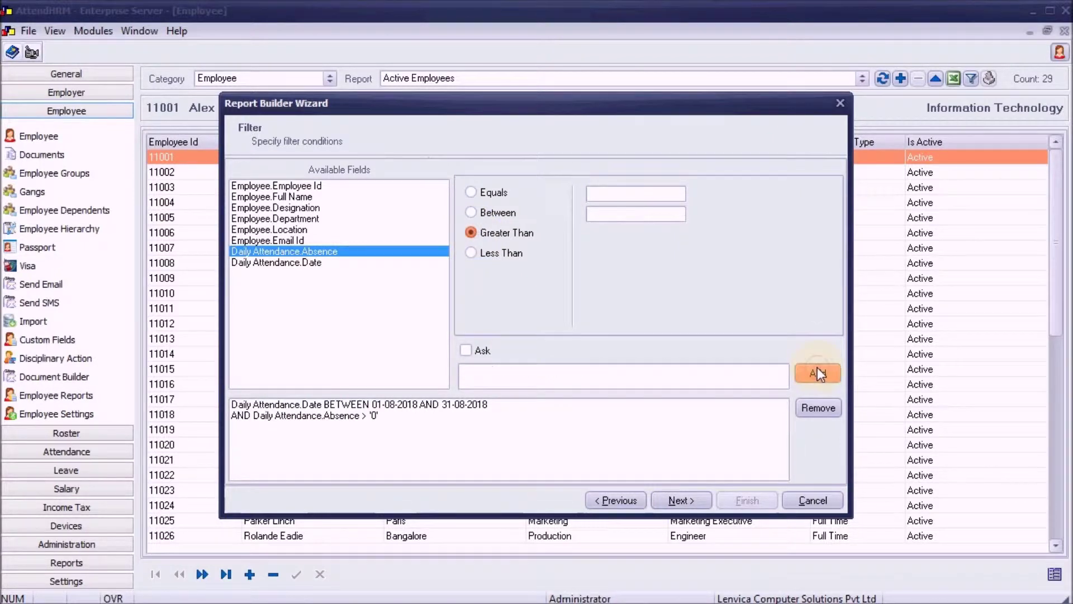
left_click(697, 503)
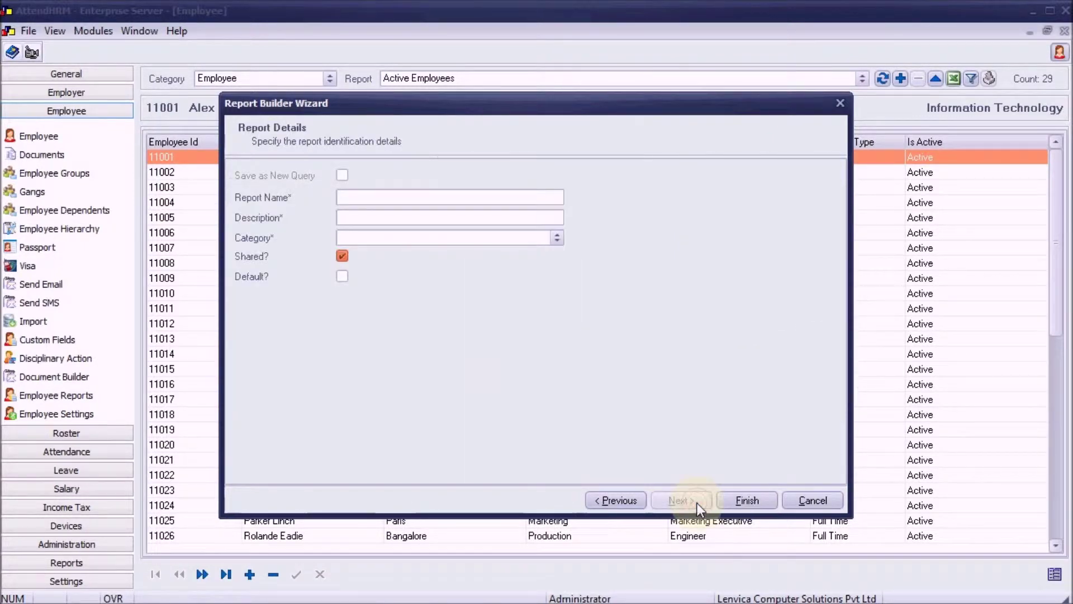
Name the report 'Employees Absent last month' with description 'Employees Absent for at least one day in the last month'.
left_click(530, 198)
type("Employees Absent last month")
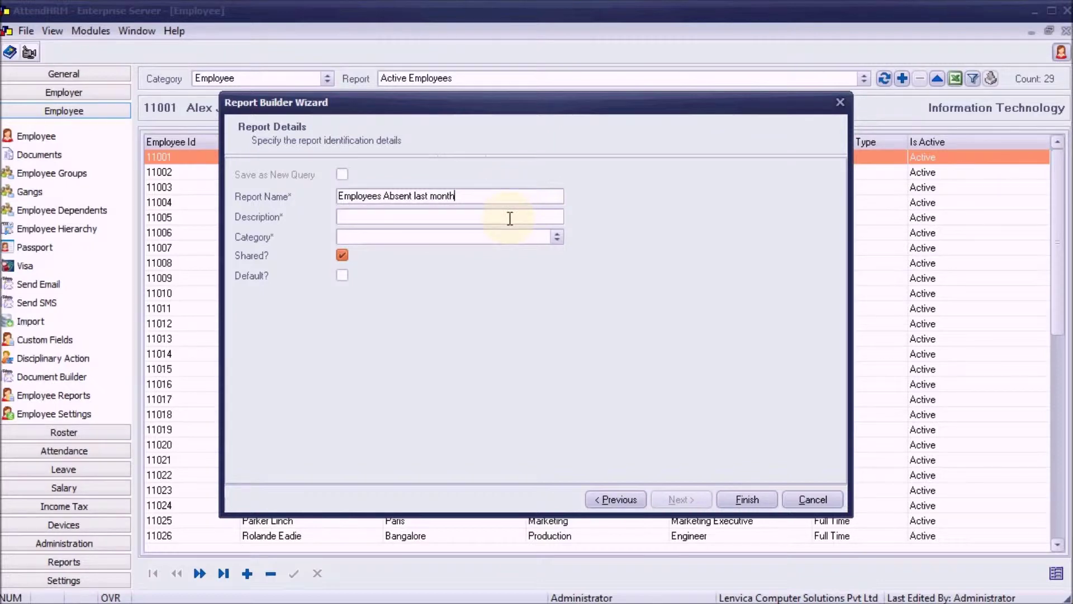
left_click(510, 218)
type("Employees Absent for at least one day in the last month")
left_click(558, 241)
File the report under the Employee category and save it to load its results.
left_click(557, 238)
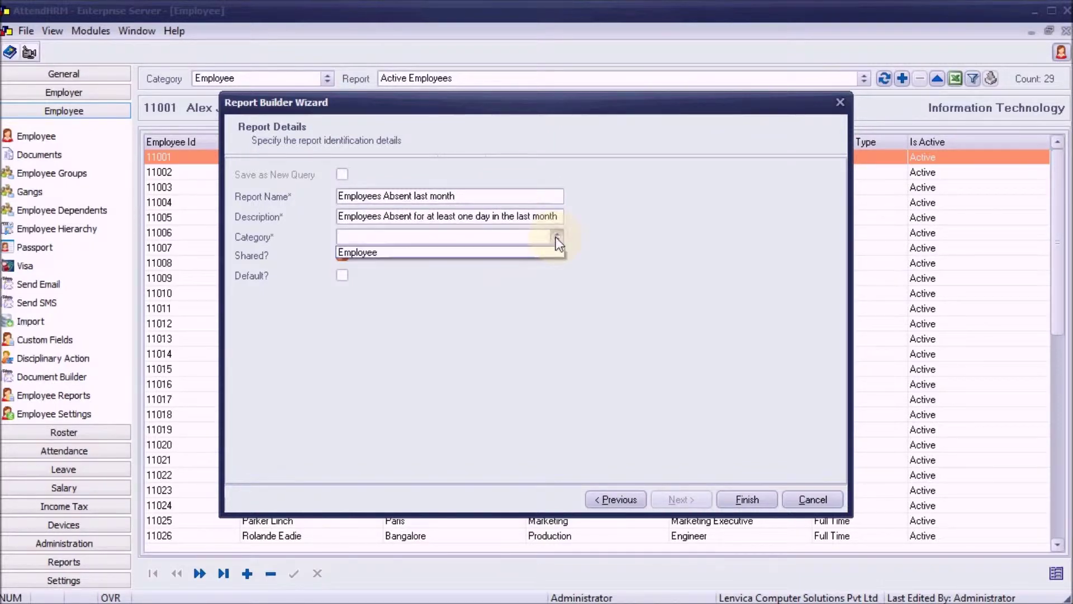
left_click(550, 254)
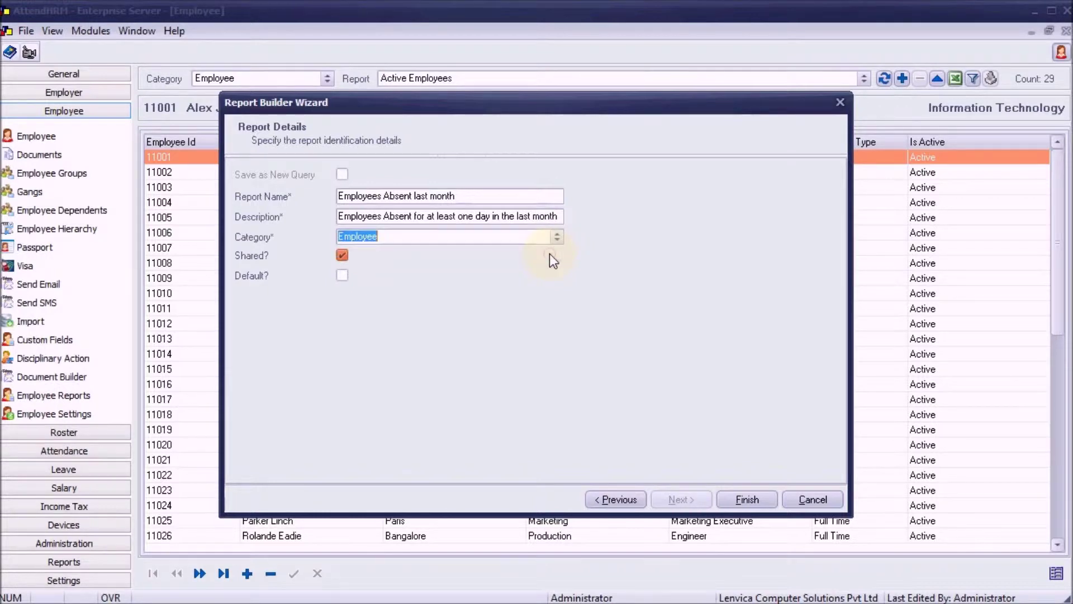
left_click(746, 499)
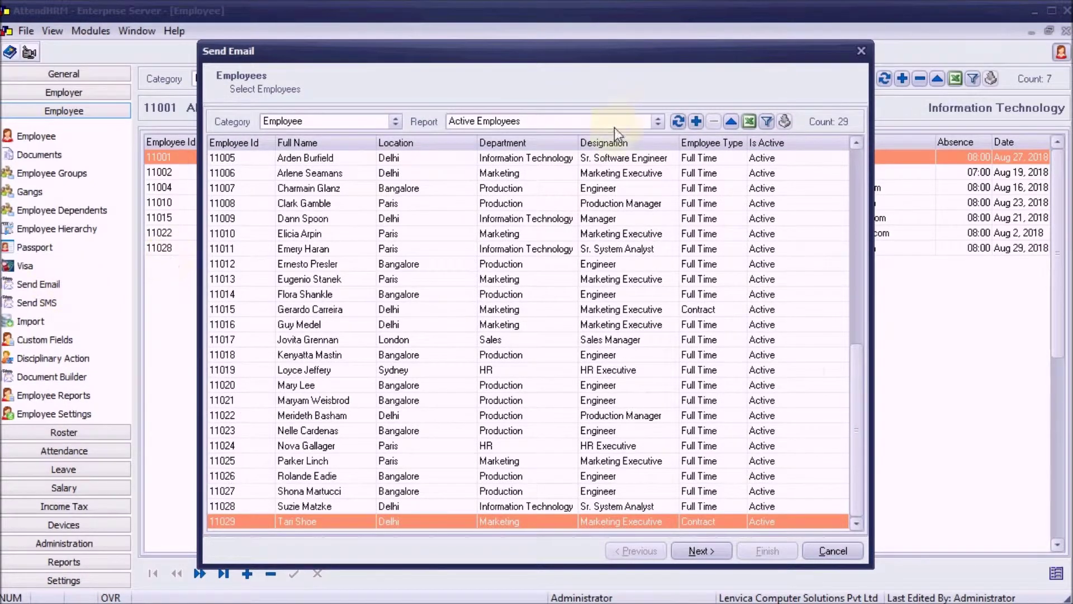
Load the 'Employees Absent last month' report in Send Email and accept its 7 employees as recipients.
left_click(659, 118)
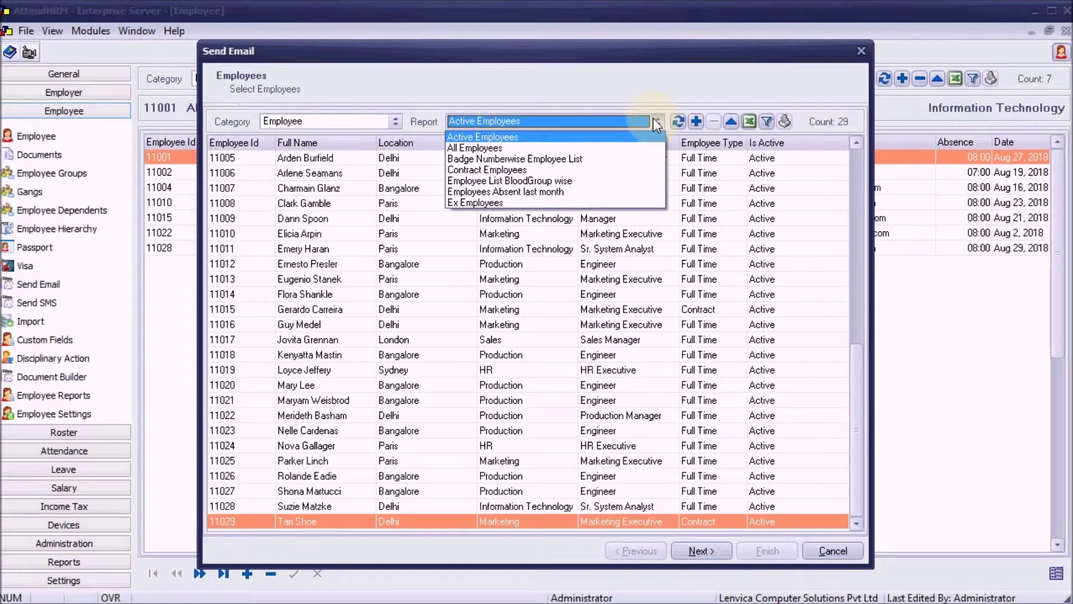
left_click(606, 188)
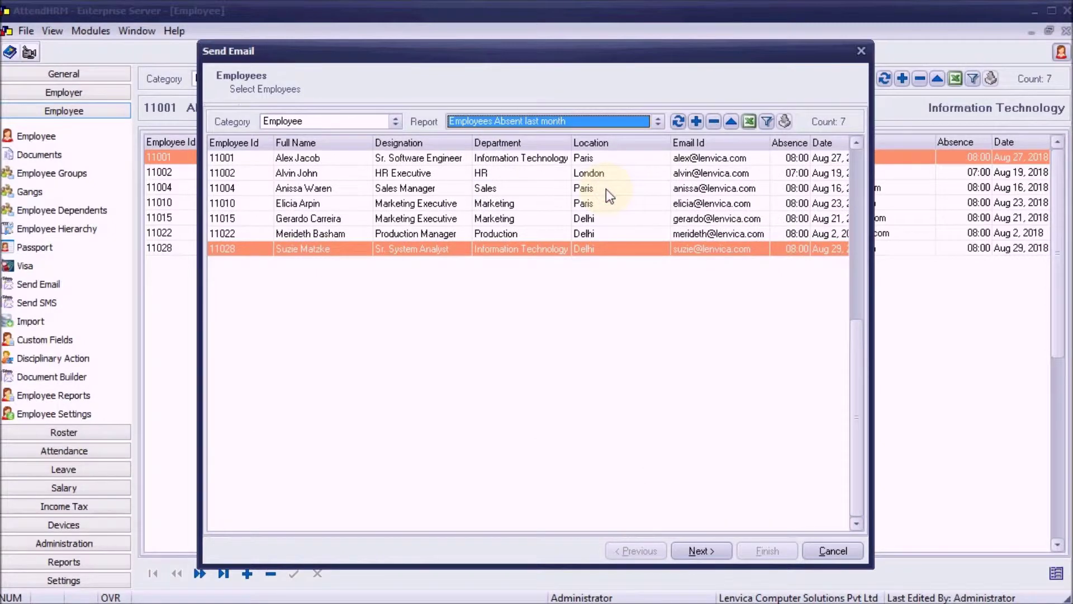
left_click(699, 551)
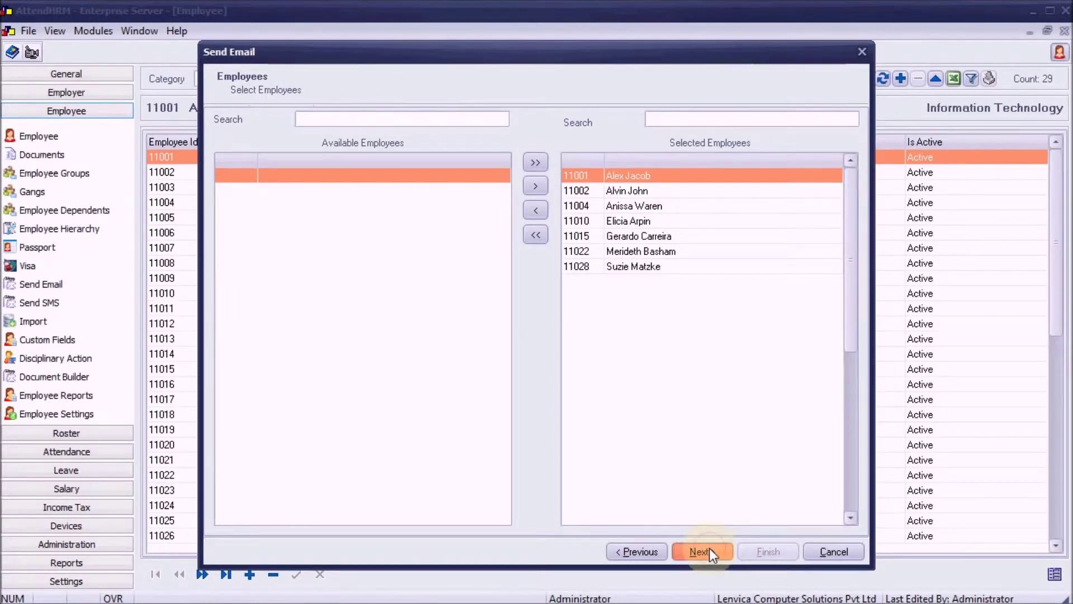
left_click(709, 548)
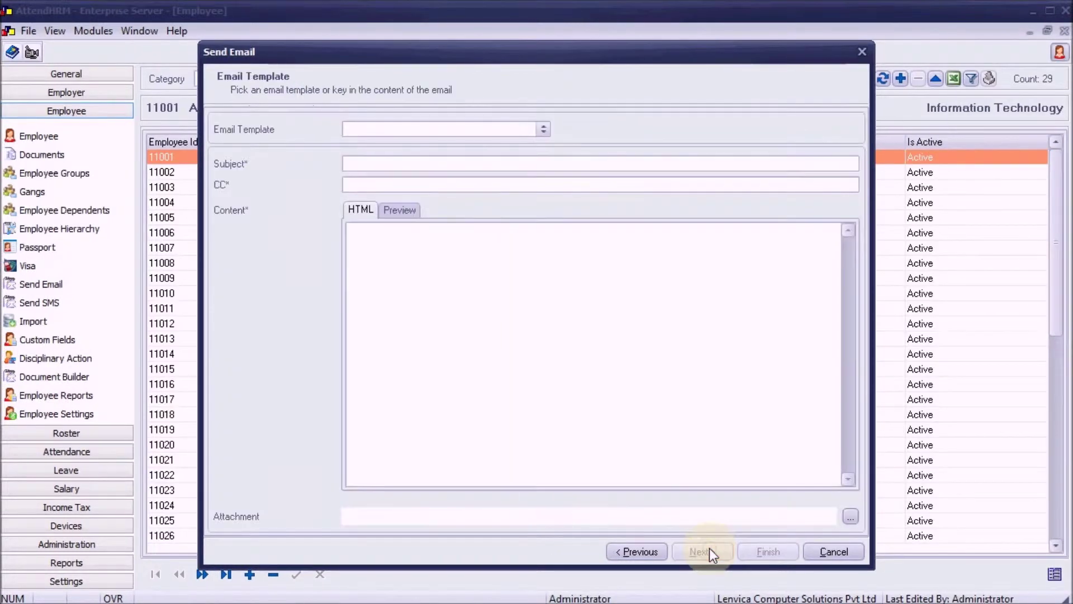
Give the email subject 'Leave Policy', paste the prepared message body, and enable Preview.
left_click(483, 164)
type("Leave Policy")
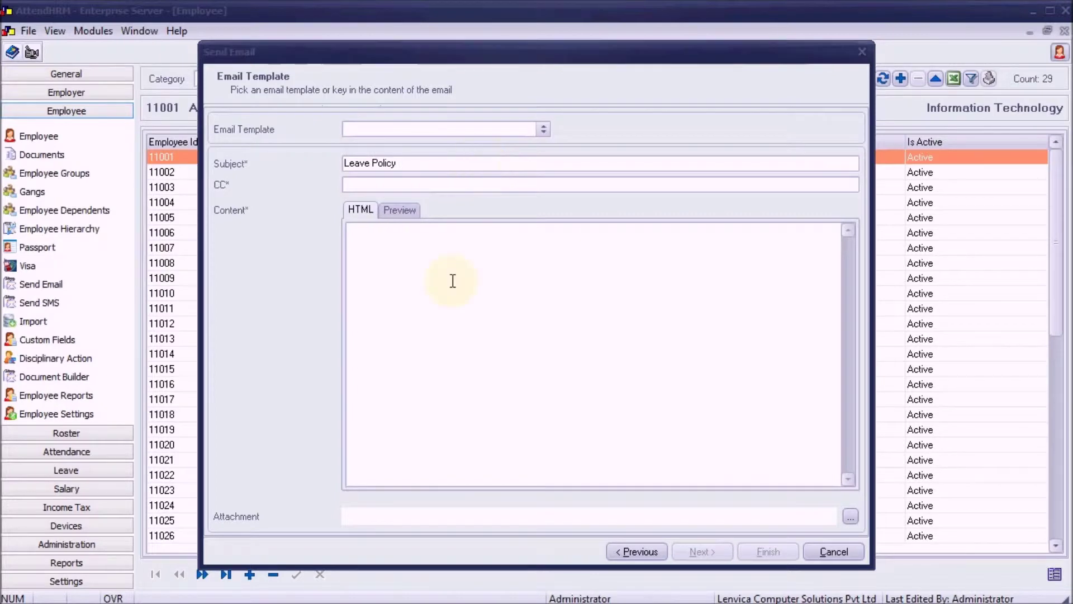
left_click(453, 281)
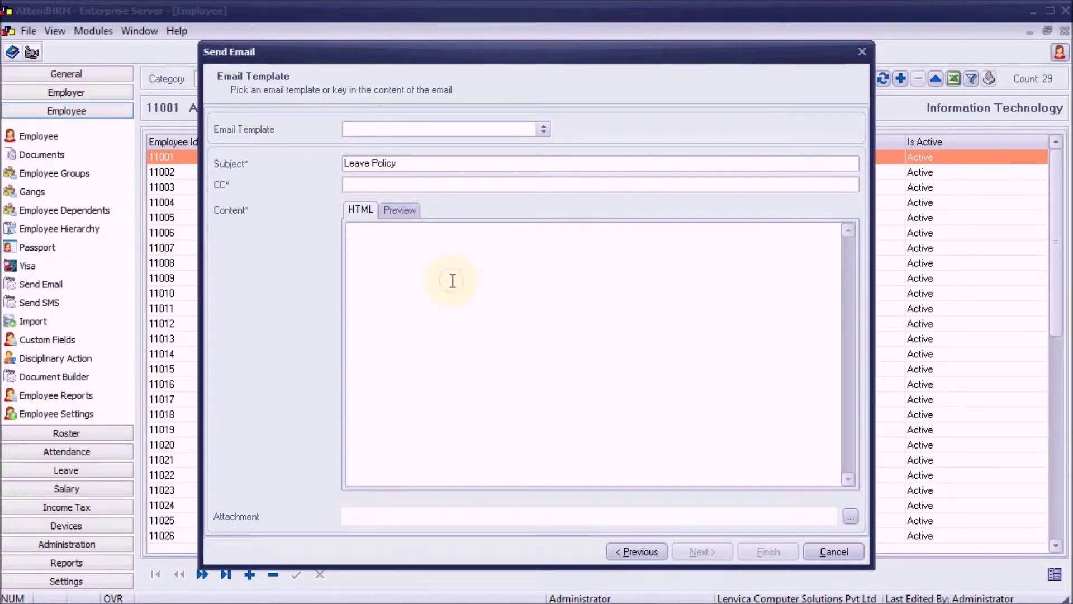
type("Hi <Employee Name>, <br><br>  Greetings from your HR Team!<br><br>  It has been observed that you were Absent for at least one day in the last month.<br><br>  Absences may affect your salary, and hence we request you to refer the 'Leave Policy' document attached, and avoid such occurrences in the future.<br><br>  Best Regards,<br> Your friendly HR Team<br>")
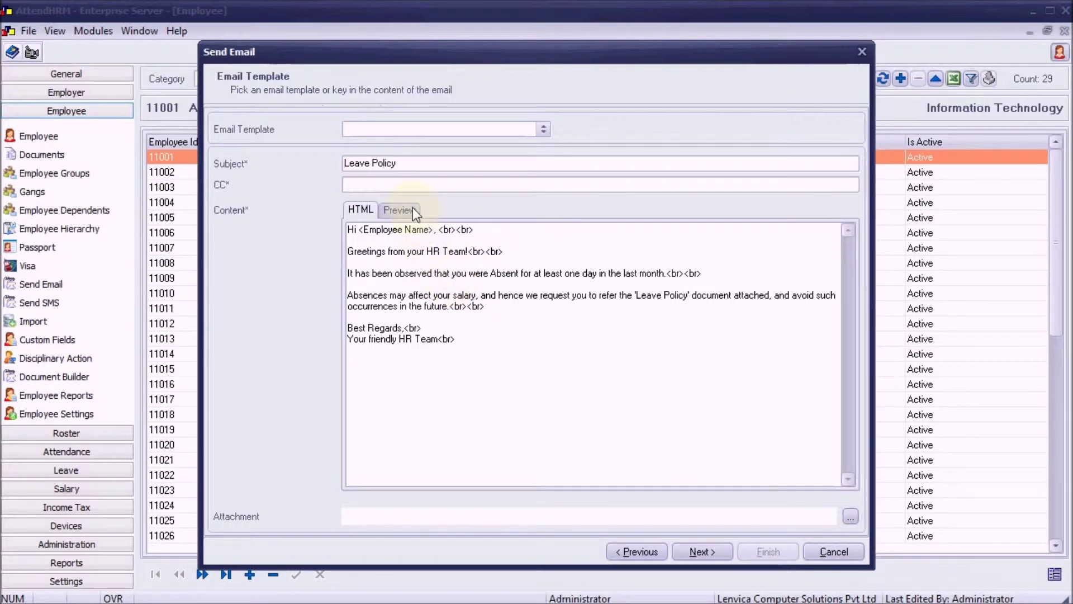
left_click(398, 210)
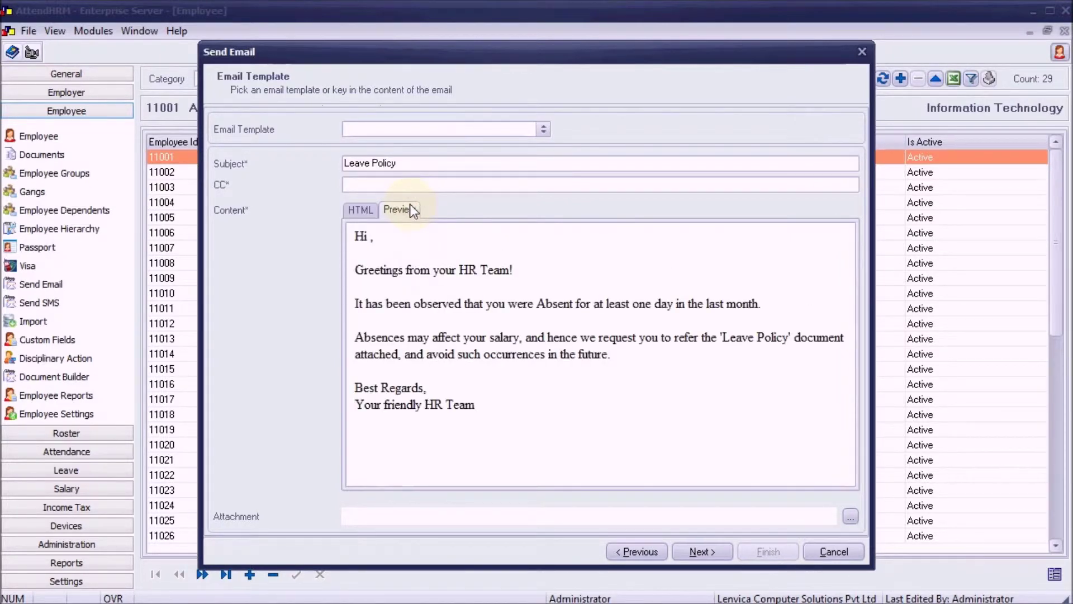
Attach Leave Policy.pdf and prepare the emails for the selected employees.
left_click(850, 517)
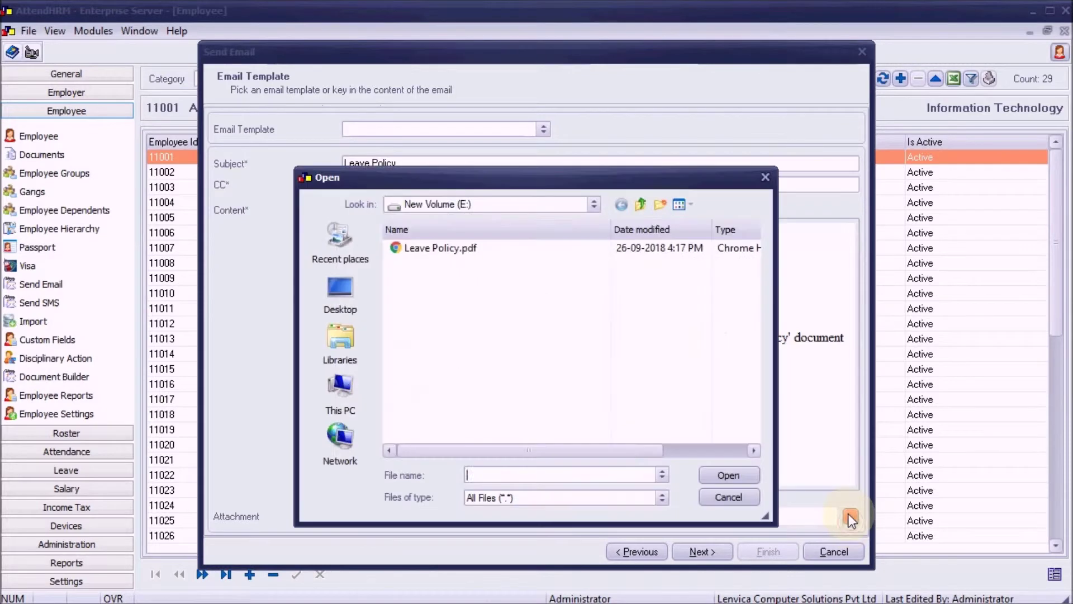
left_click(449, 247)
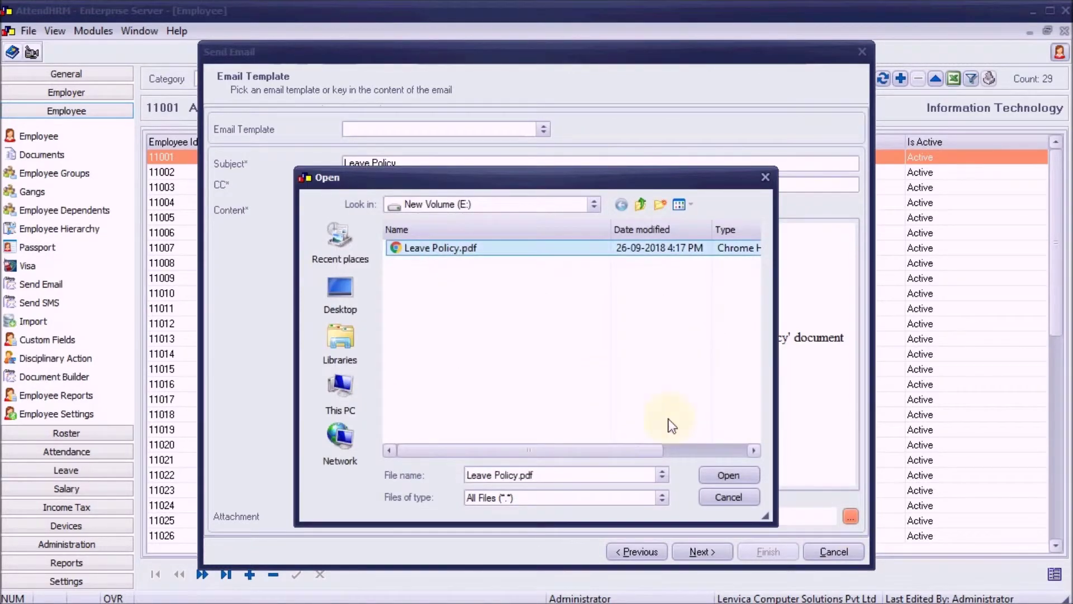
left_click(718, 472)
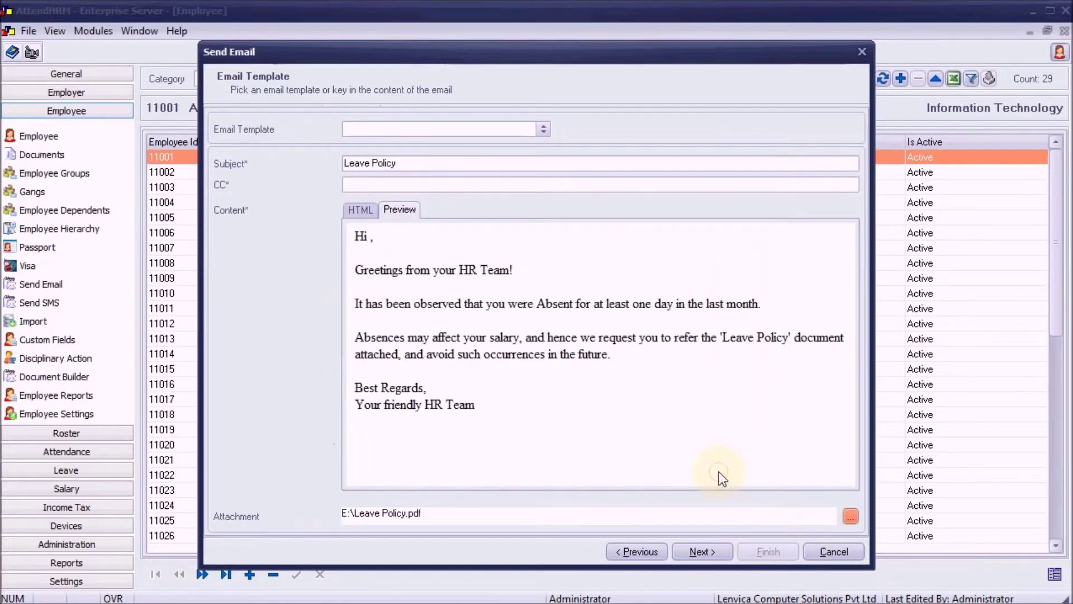
left_click(716, 549)
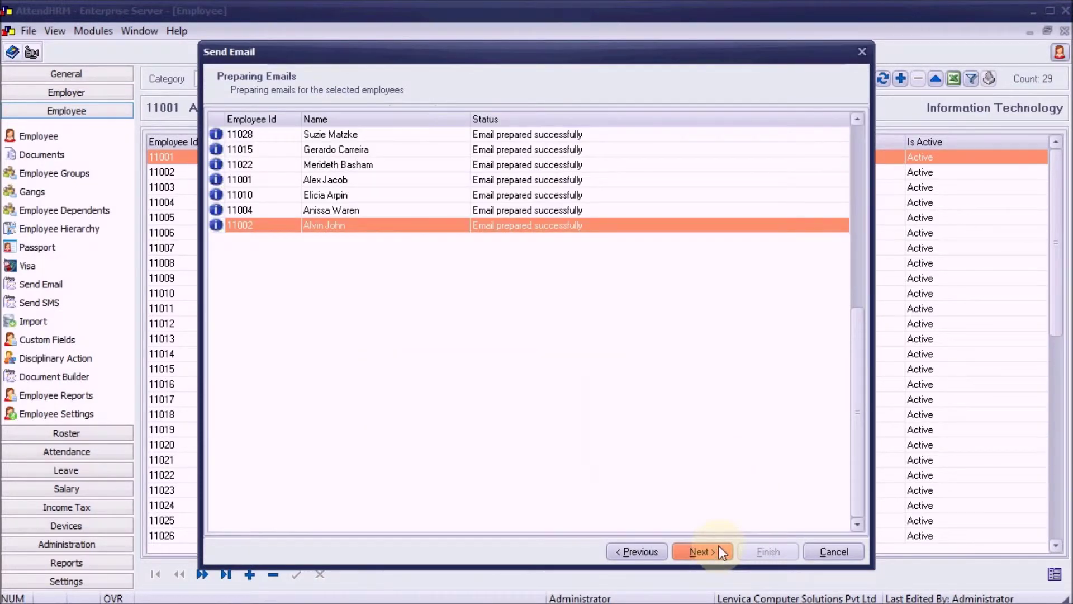
Finish the Send Email wizard after its summary and open General > Email Outbox.
left_click(719, 547)
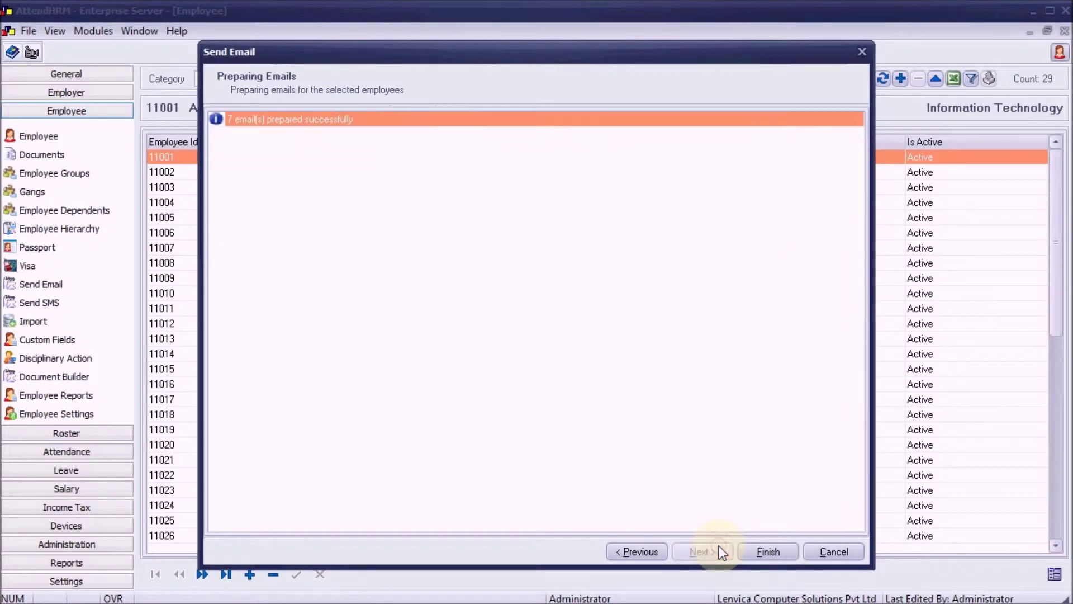
left_click(768, 554)
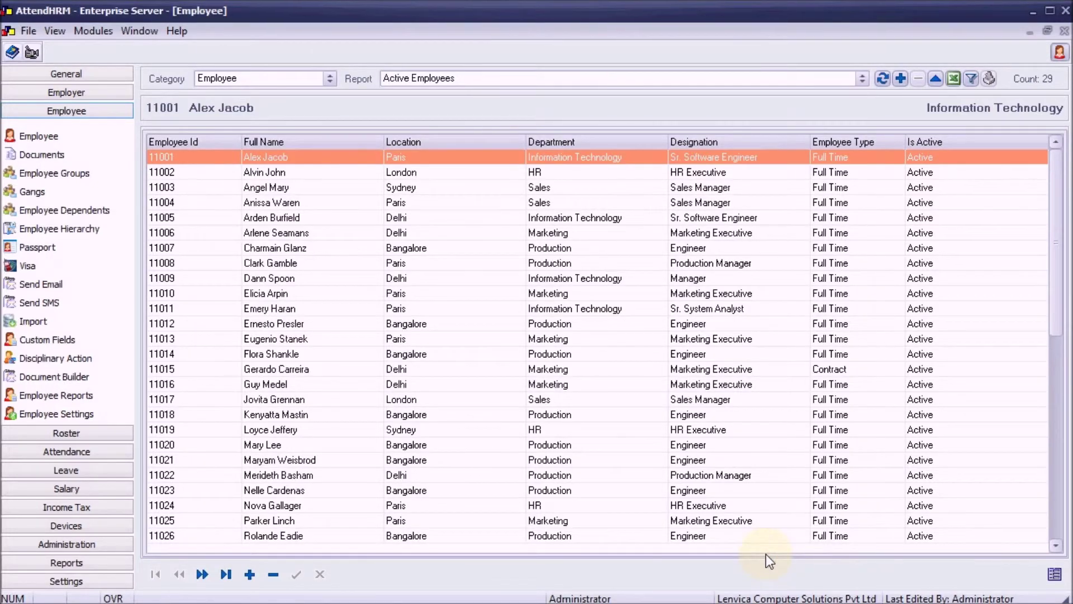
left_click(86, 75)
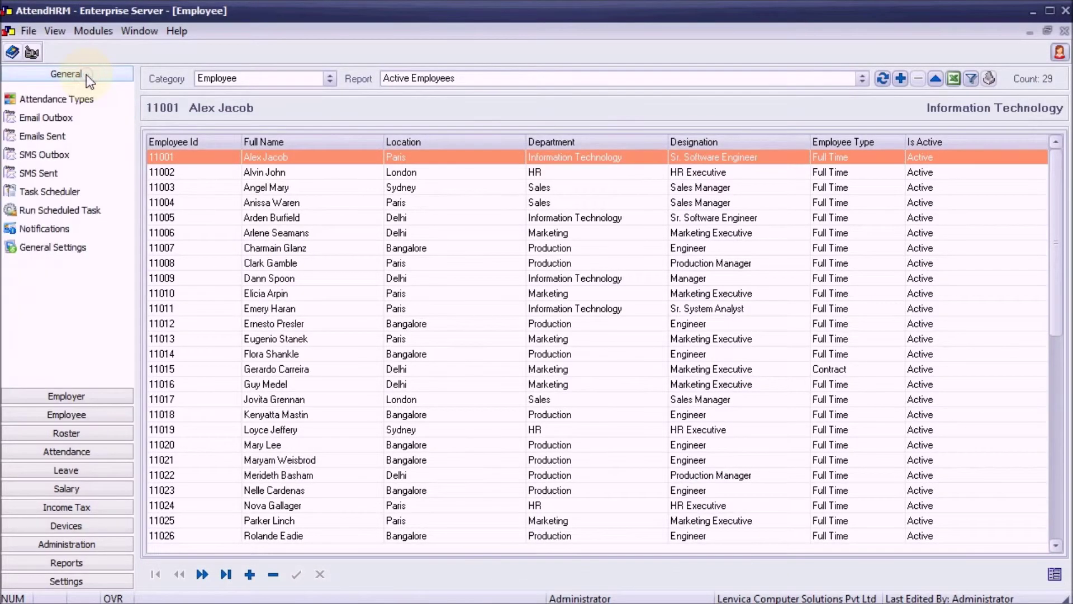
left_click(71, 123)
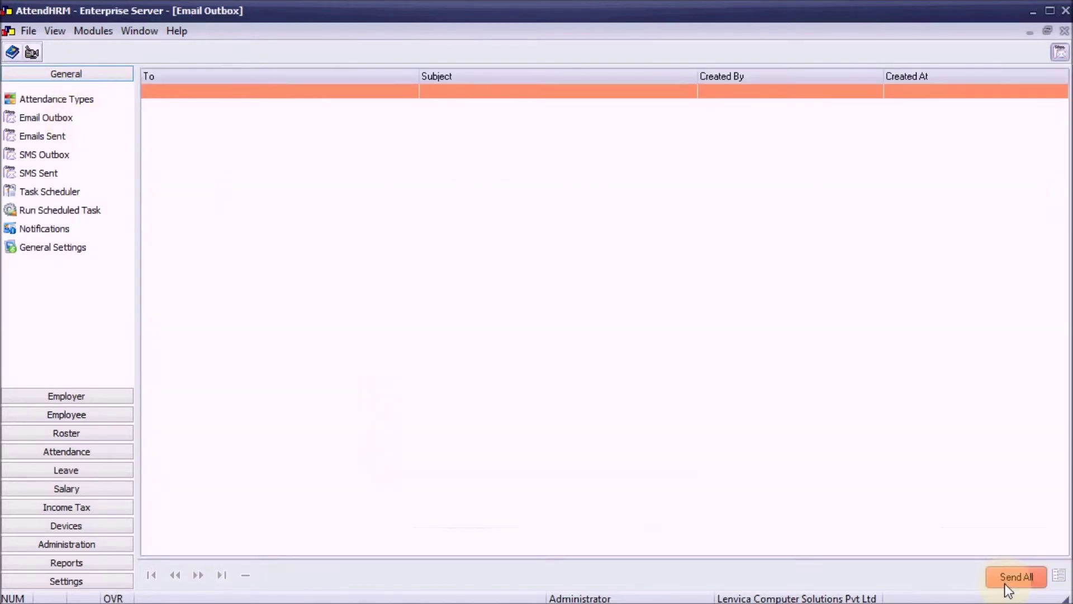